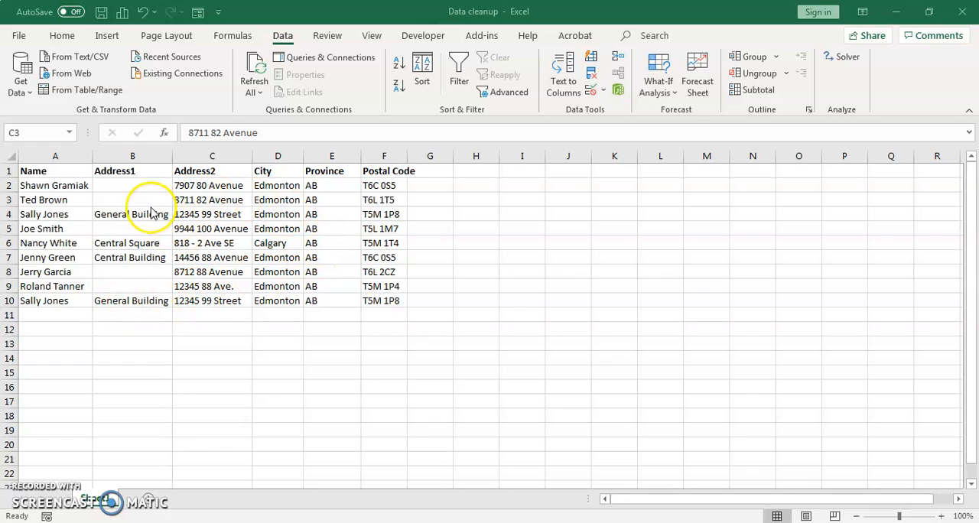
Remove duplicate rows from the address table, comparing all columns from Name to Postal Code and treating the first row as headers.
{"action": "left_click", "coordinate": [208, 201]}
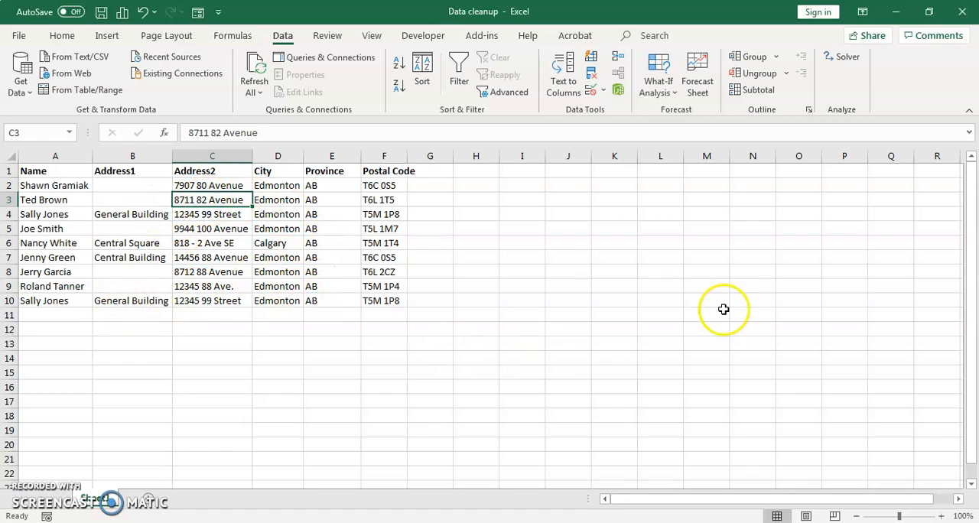
{"action": "left_click", "coordinate": [281, 36]}
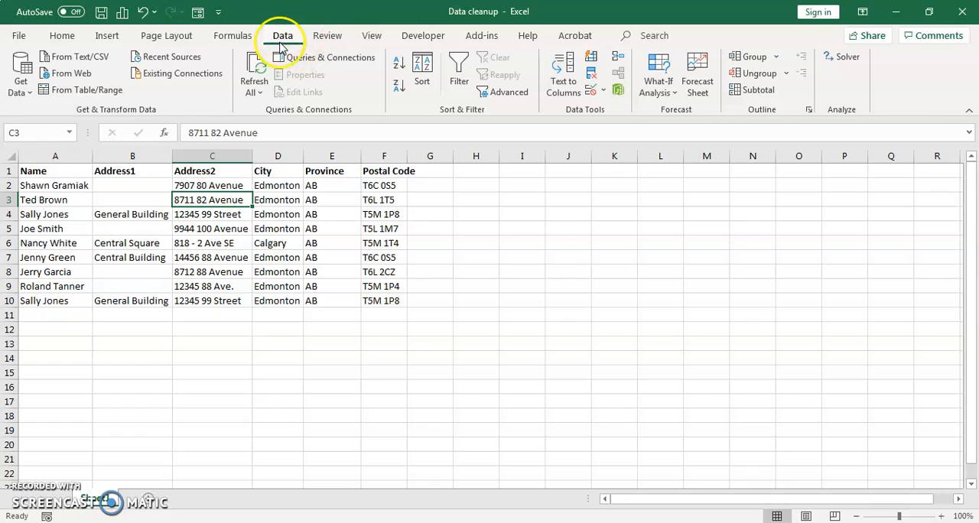
{"action": "left_click", "coordinate": [591, 74]}
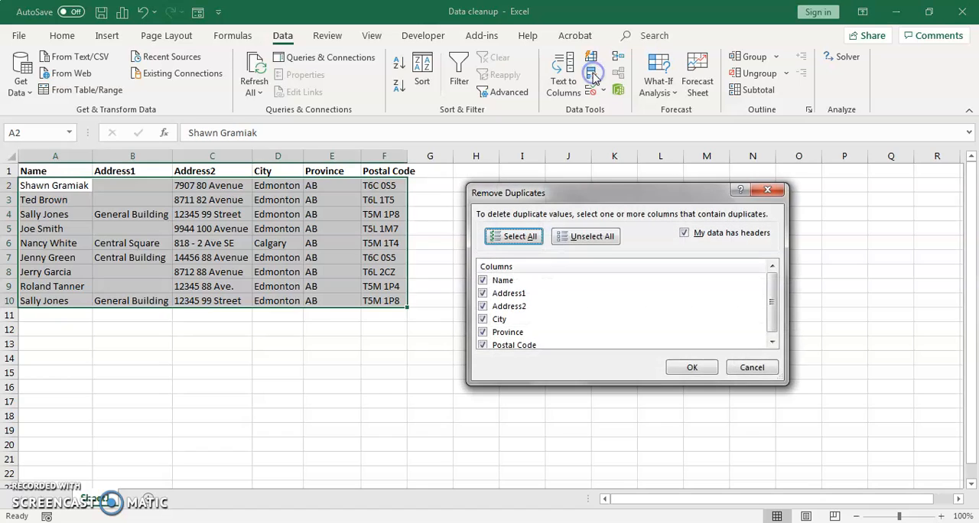
{"action": "left_click", "coordinate": [364, 291]}
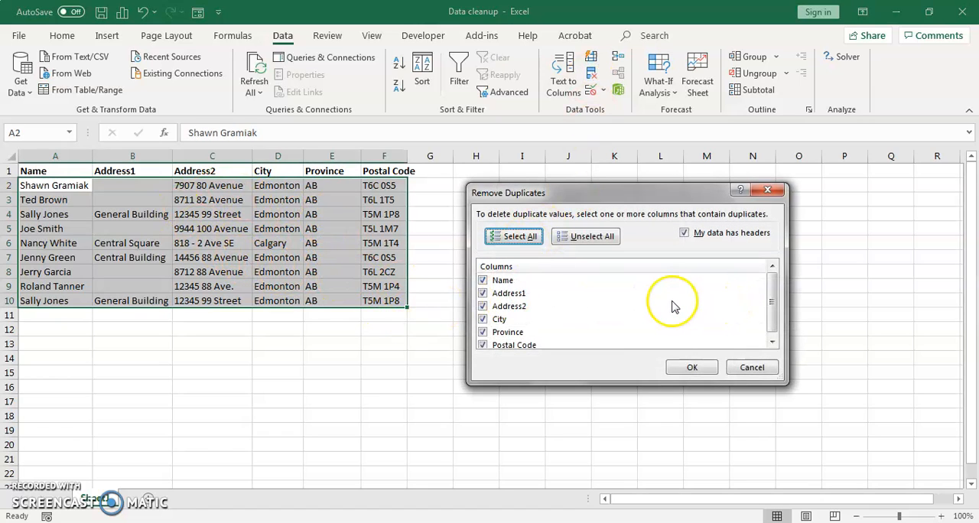
{"action": "left_click_drag", "start_coordinate": [780, 303], "coordinate": [776, 323]}
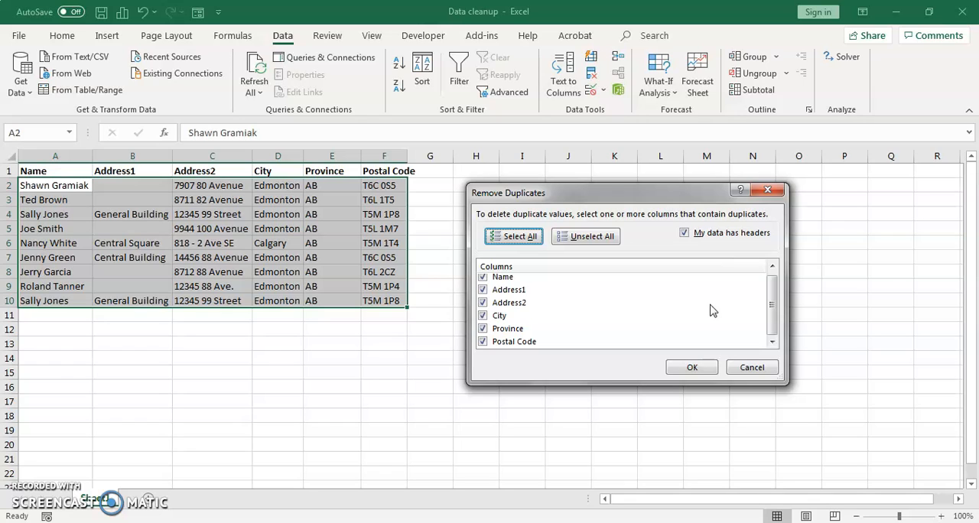
{"action": "left_click_drag", "start_coordinate": [772, 307], "coordinate": [765, 299]}
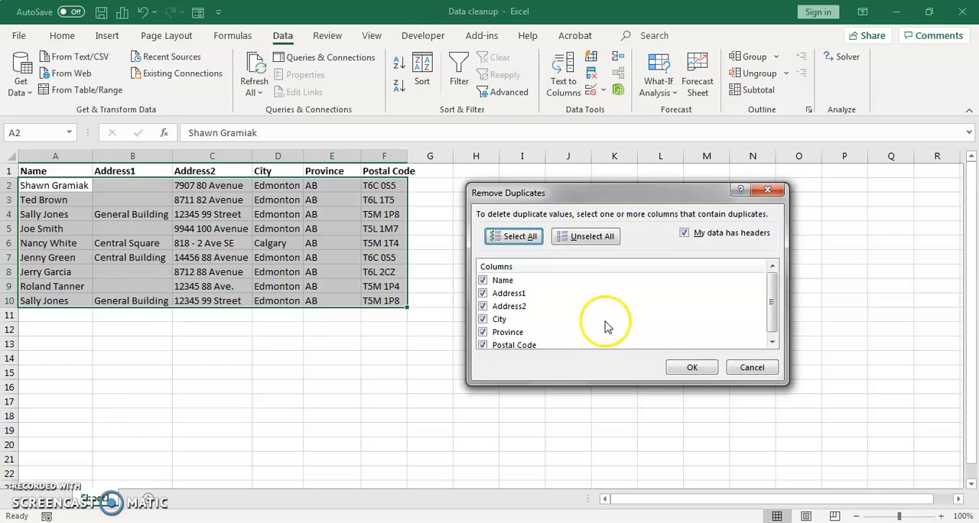
{"action": "left_click", "coordinate": [691, 369]}
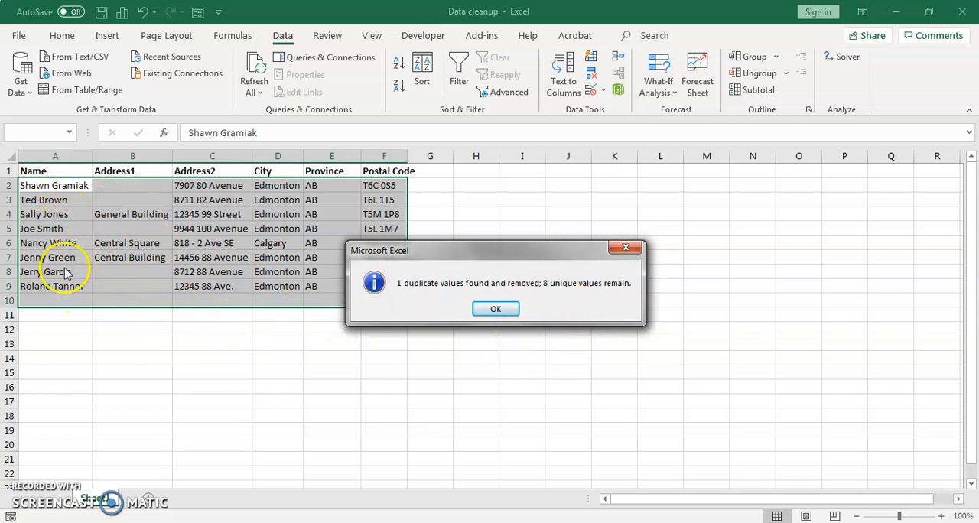
{"action": "left_click", "coordinate": [496, 310]}
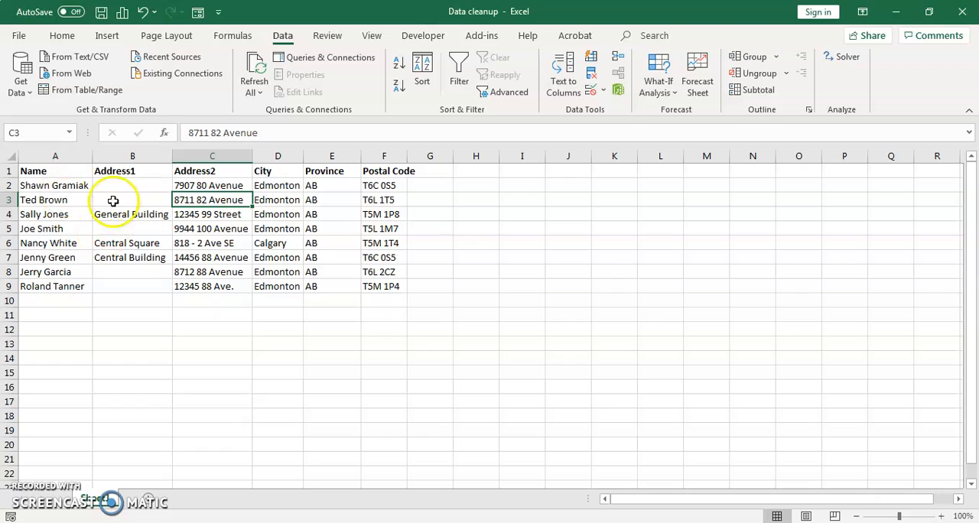
Insert two blank columns between the Name and Address1 columns.
{"action": "right_click", "coordinate": [130, 155]}
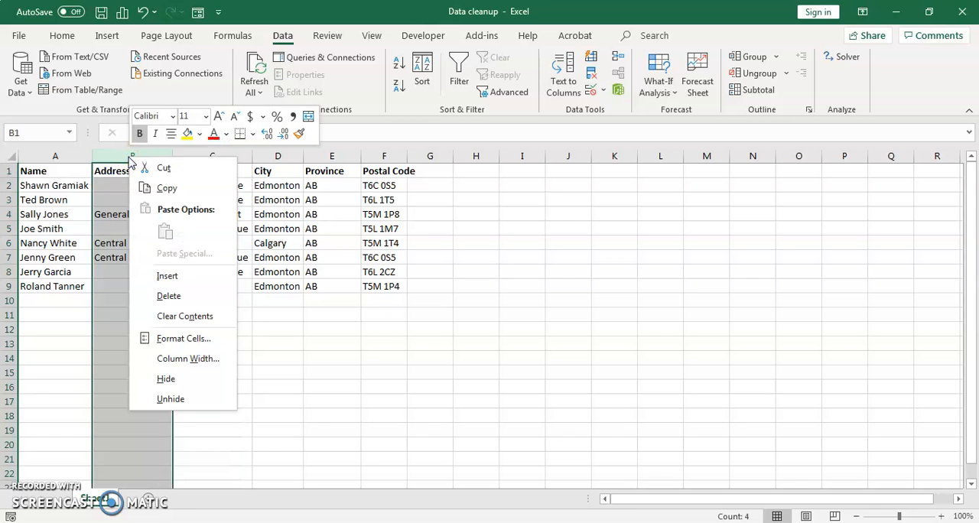
{"action": "left_click", "coordinate": [168, 277]}
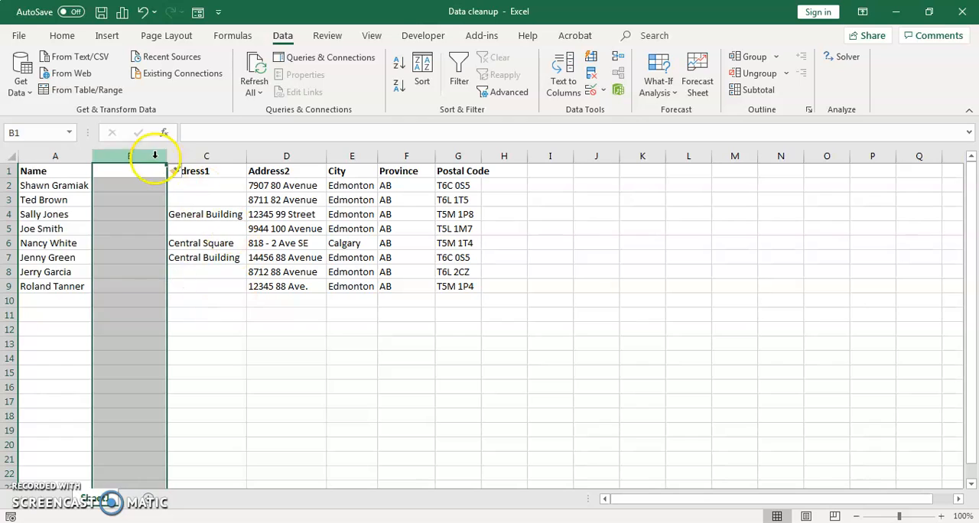
{"action": "right_click", "coordinate": [128, 155]}
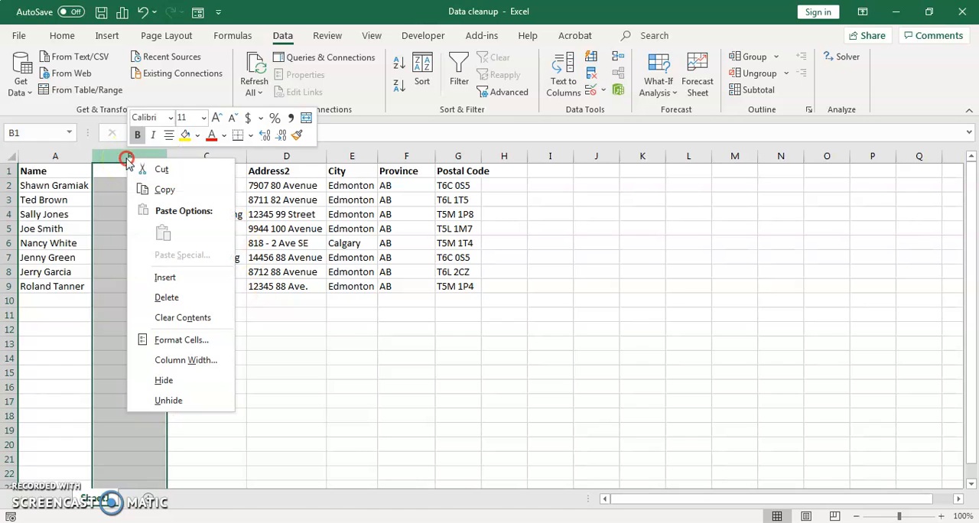
{"action": "left_click", "coordinate": [167, 278]}
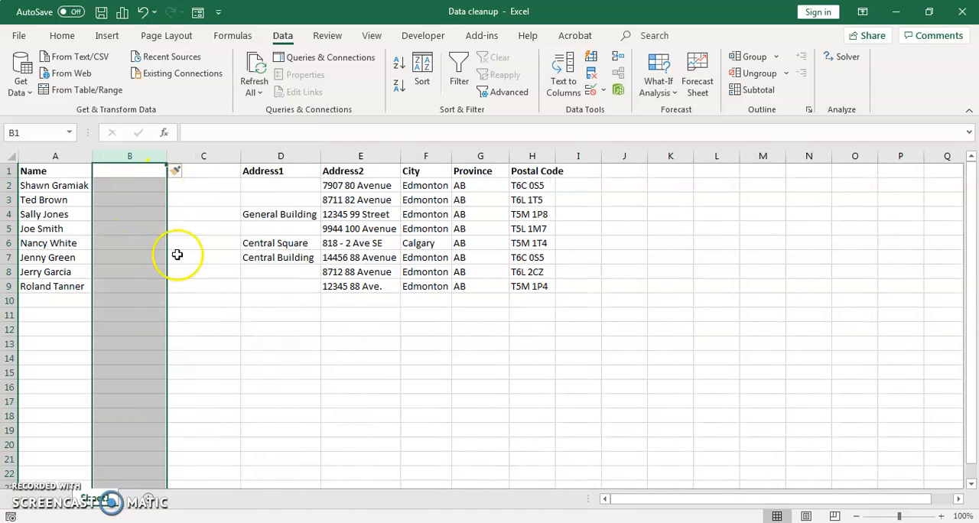
Label the two blank columns with the headers First in B1 and Last in C1.
{"action": "left_click", "coordinate": [123, 170]}
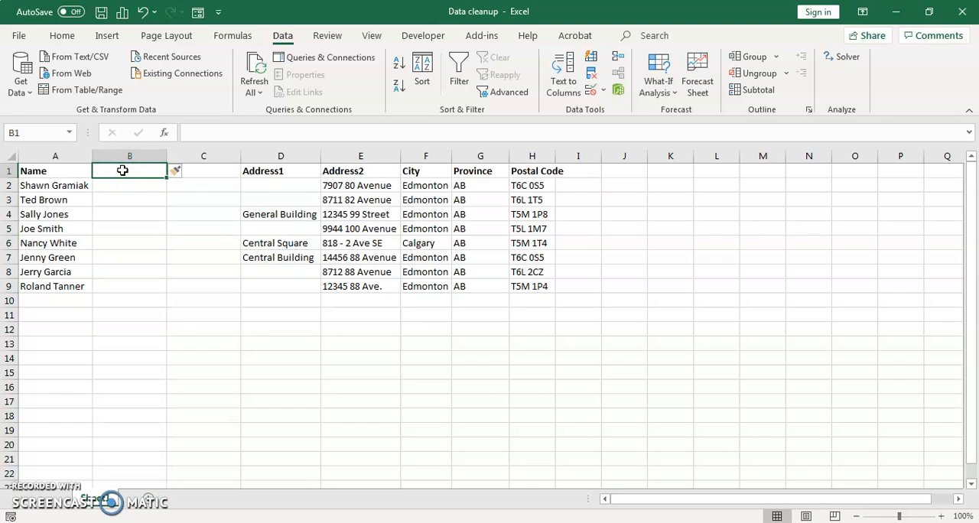
{"action": "type", "text": "First"}
{"action": "key", "text": "Tab"}
{"action": "type", "text": "Last"}
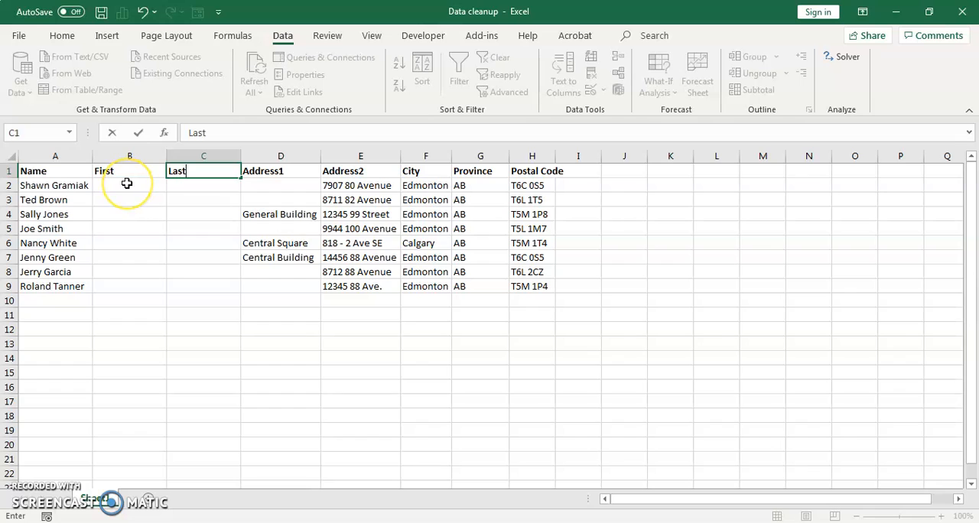
{"action": "left_click", "coordinate": [127, 184]}
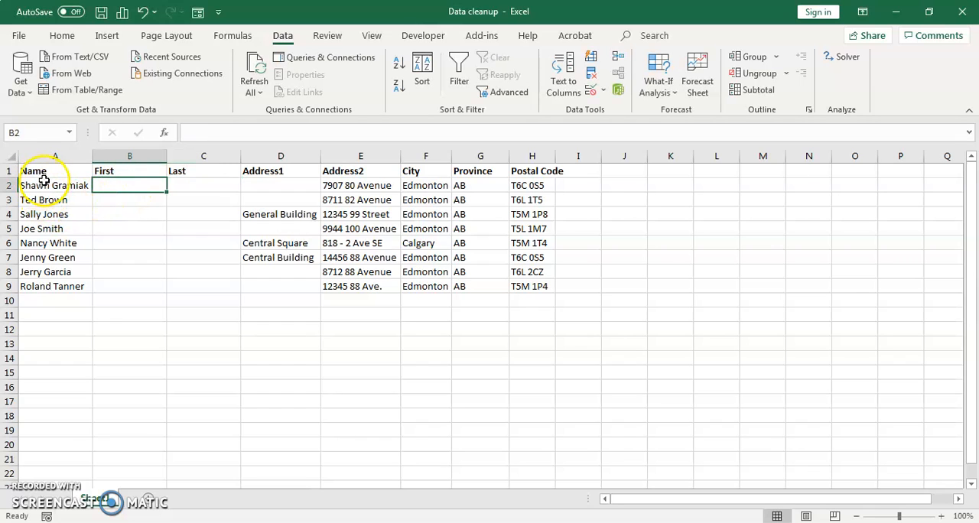
Start Text to Columns on the names in A2:A9 as delimited data, with Space as the only delimiter instead of Tab.
{"action": "left_click_drag", "start_coordinate": [44, 182], "coordinate": [44, 285]}
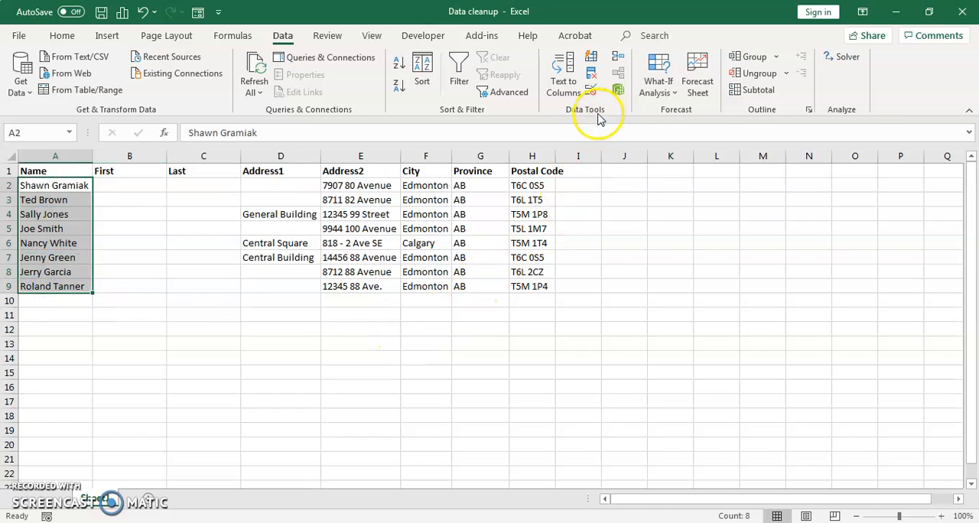
{"action": "left_click", "coordinate": [564, 81]}
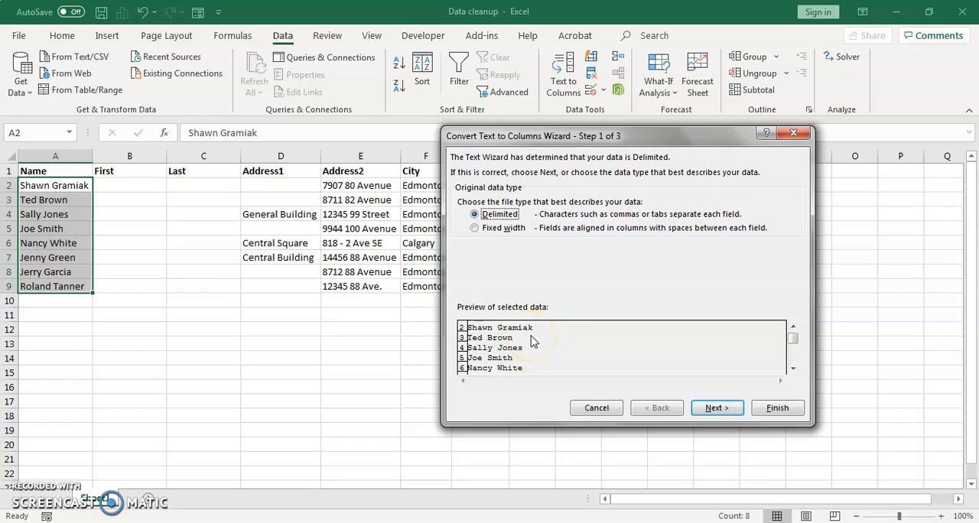
{"action": "left_click", "coordinate": [731, 413]}
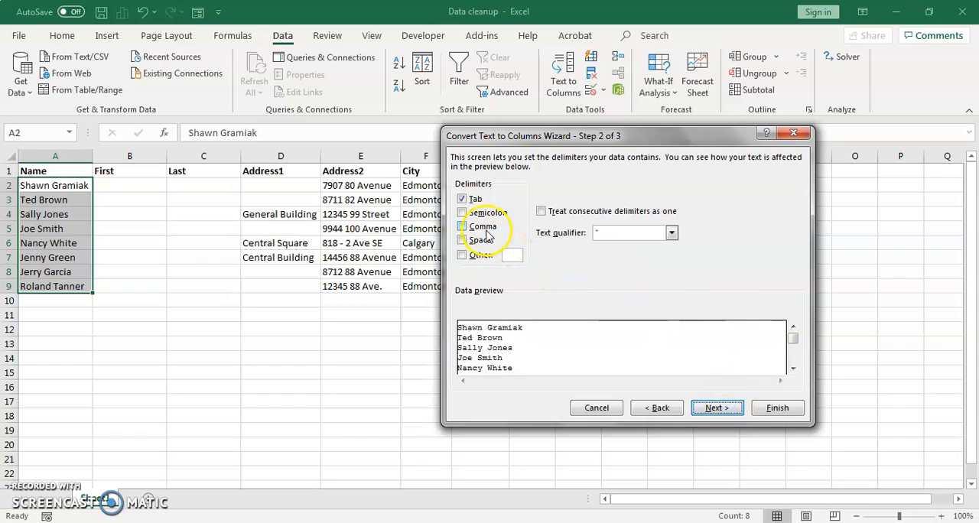
{"action": "left_click", "coordinate": [463, 200]}
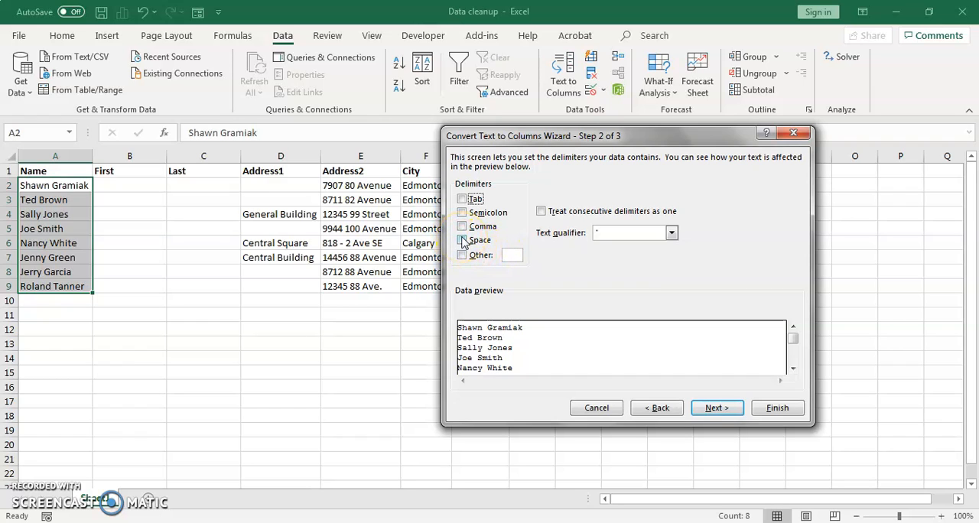
{"action": "left_click", "coordinate": [463, 241]}
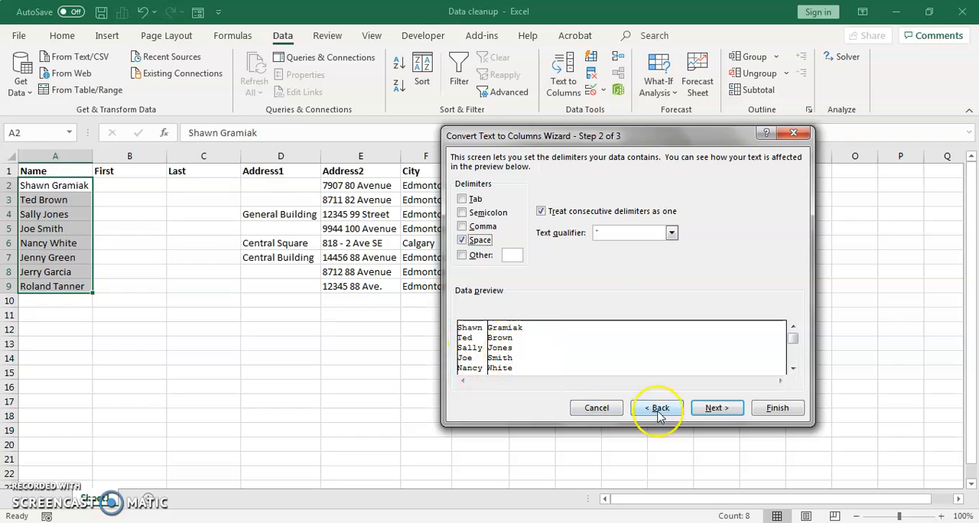
{"action": "left_click", "coordinate": [719, 409]}
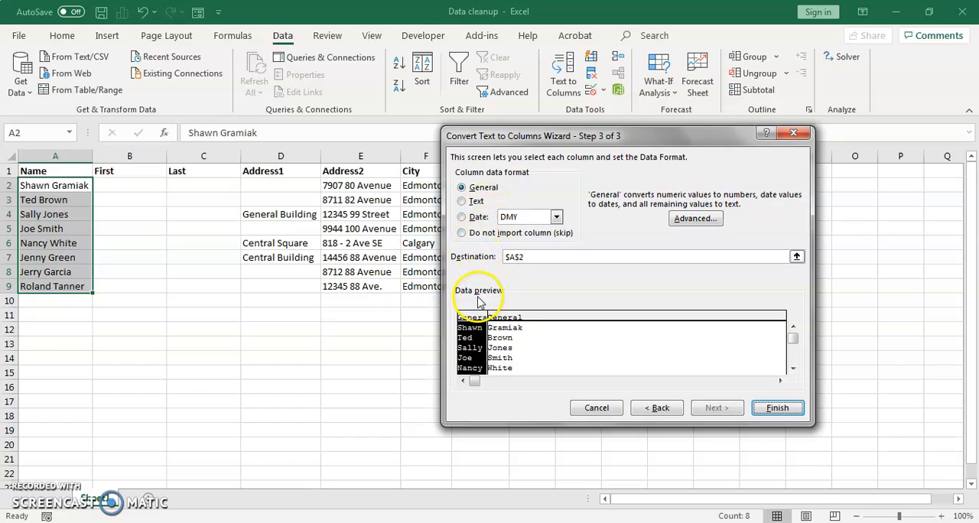
Format both split columns as Text, set the destination to $B$2, and finish the name conversion.
{"action": "left_click", "coordinate": [462, 201]}
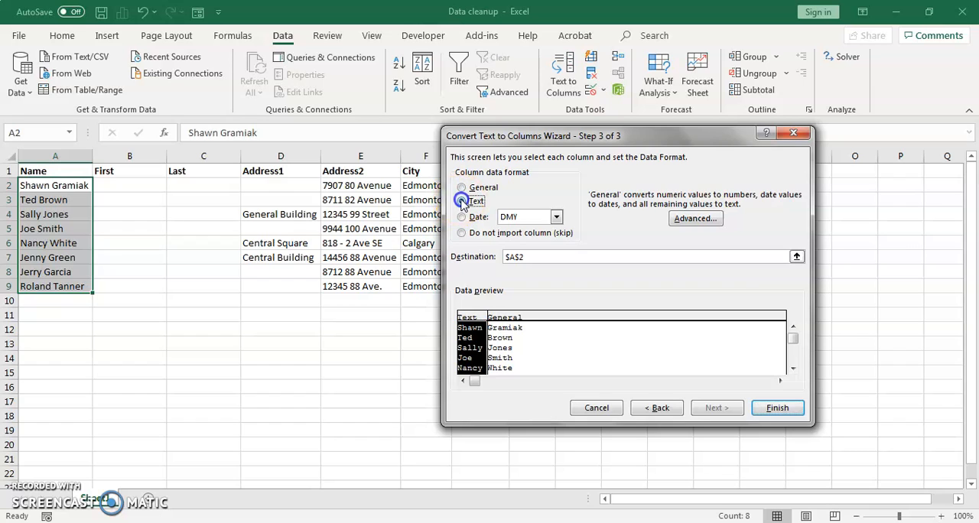
{"action": "left_click", "coordinate": [511, 325]}
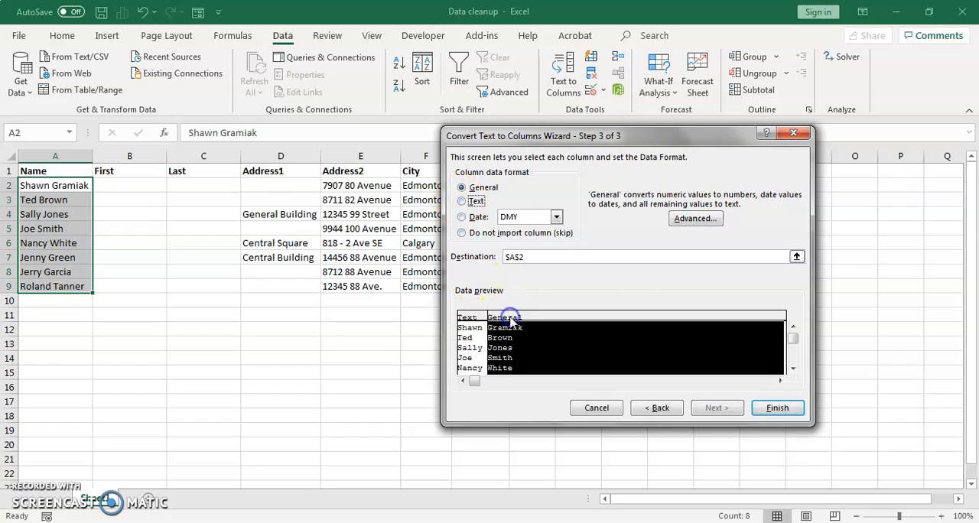
{"action": "left_click", "coordinate": [463, 202]}
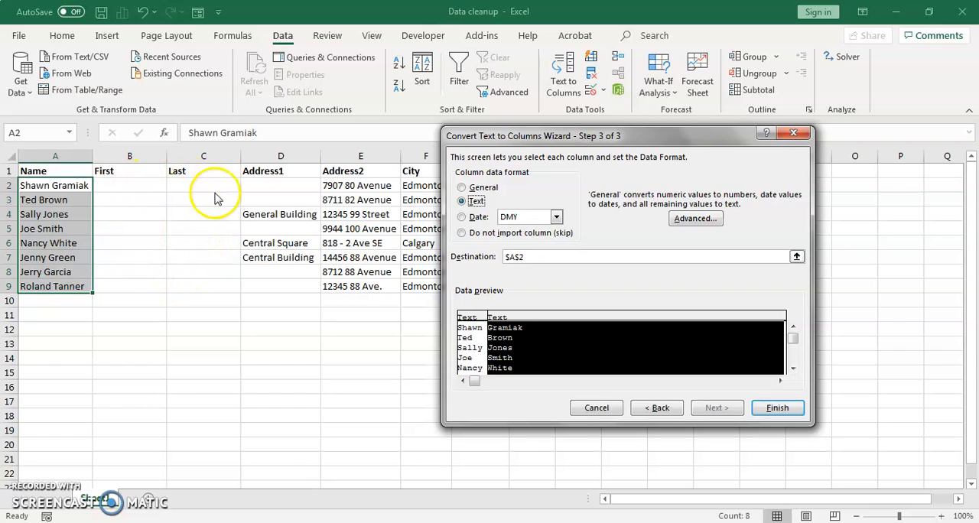
{"action": "left_click", "coordinate": [528, 257]}
{"action": "key", "text": "BackSpace"}
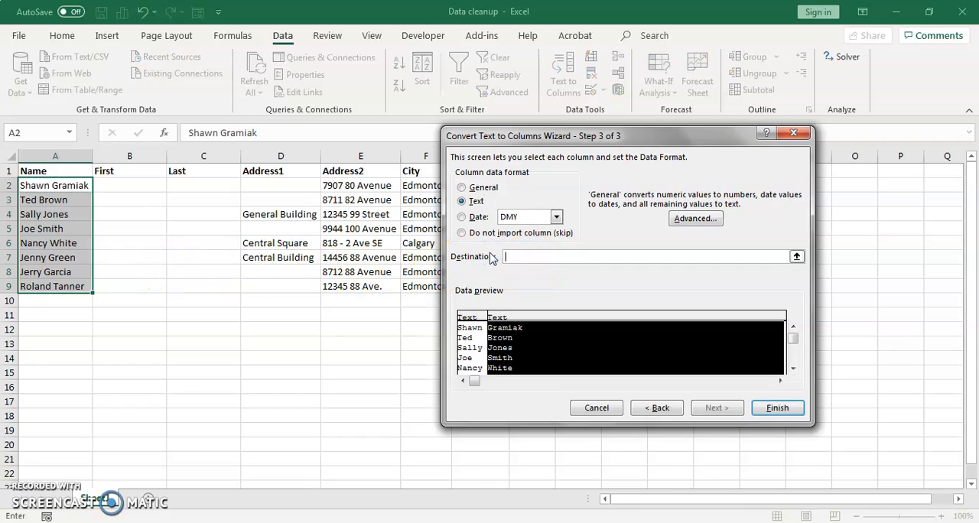
{"action": "left_click", "coordinate": [127, 185]}
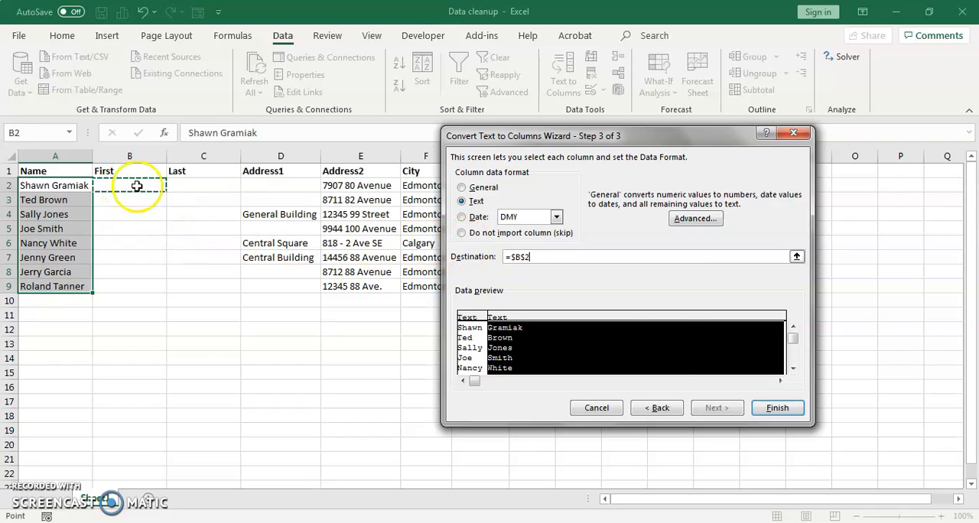
{"action": "left_click", "coordinate": [779, 408]}
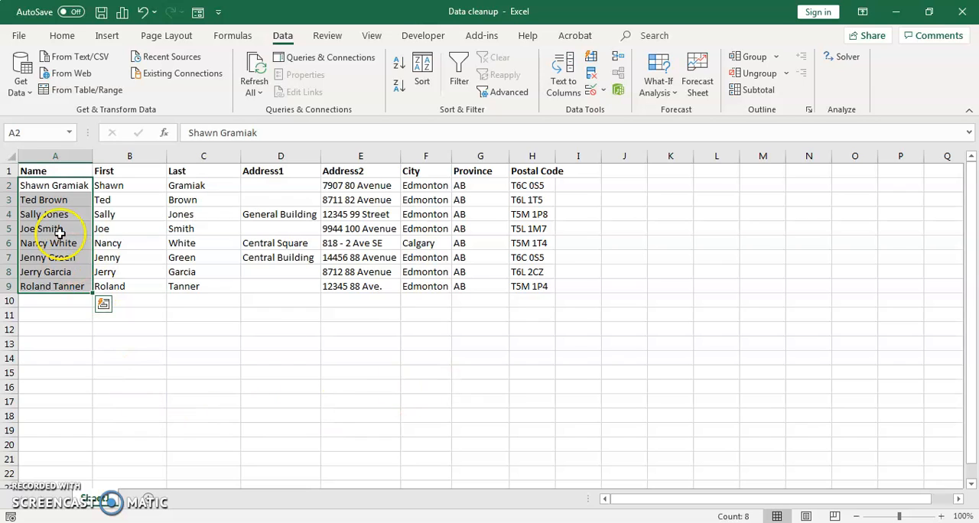
{"action": "right_click", "coordinate": [61, 155]}
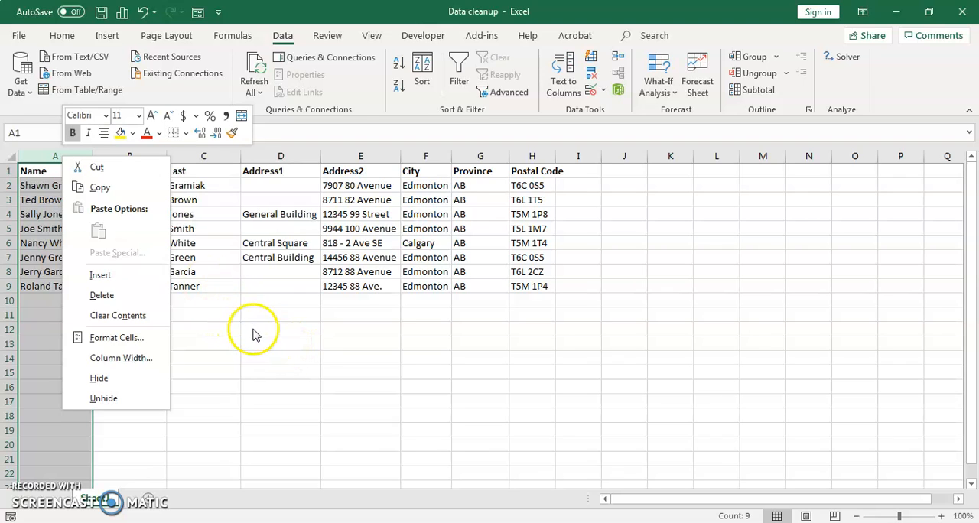
{"action": "key", "text": "Escape"}
{"action": "left_click", "coordinate": [204, 316]}
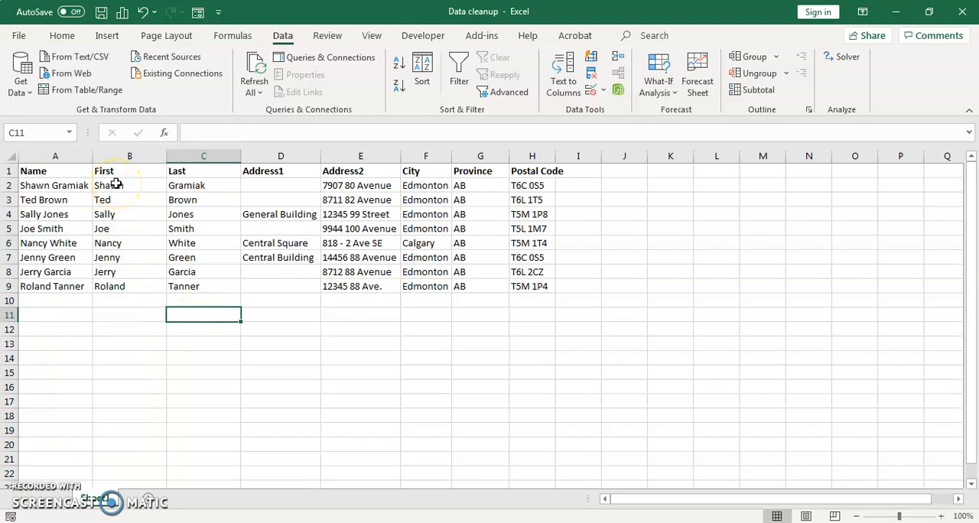
Clear the split first and last names from B2:C9, keeping the First and Last headers.
{"action": "left_click_drag", "start_coordinate": [116, 183], "coordinate": [194, 295]}
{"action": "left_click", "coordinate": [194, 294]}
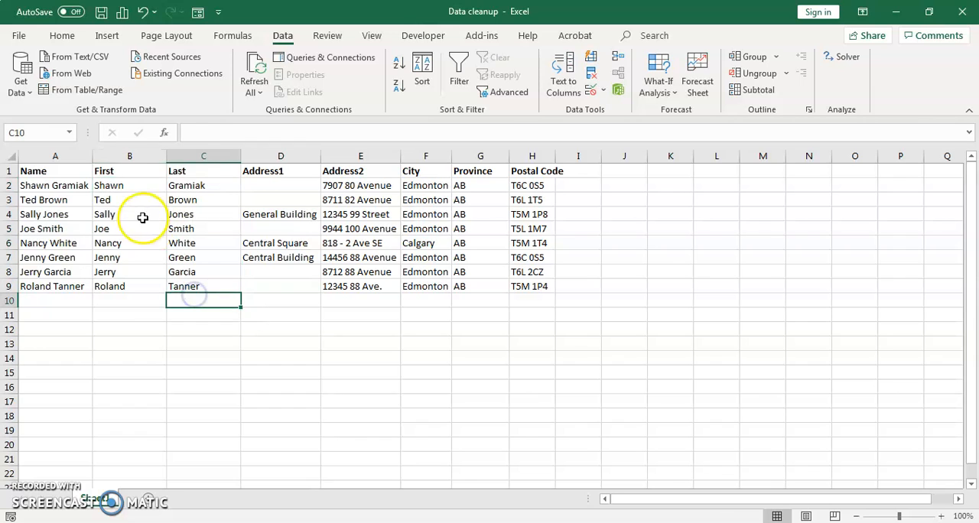
{"action": "left_click_drag", "start_coordinate": [114, 191], "coordinate": [194, 286]}
{"action": "key", "text": "Delete"}
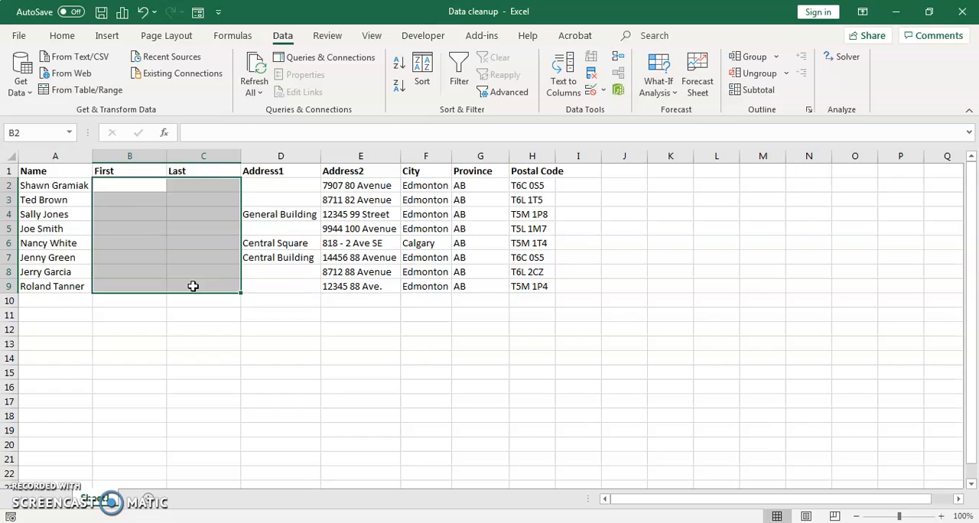
Enter the first name of the person in row 2 in B2 and Flash Fill the rest of the First column from it.
{"action": "left_click", "coordinate": [124, 186]}
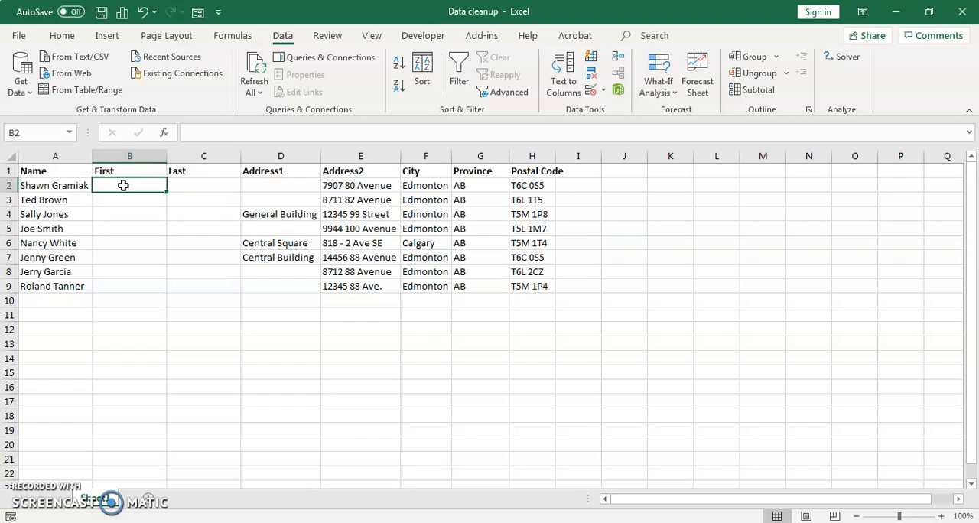
{"action": "type", "text": "Shawn"}
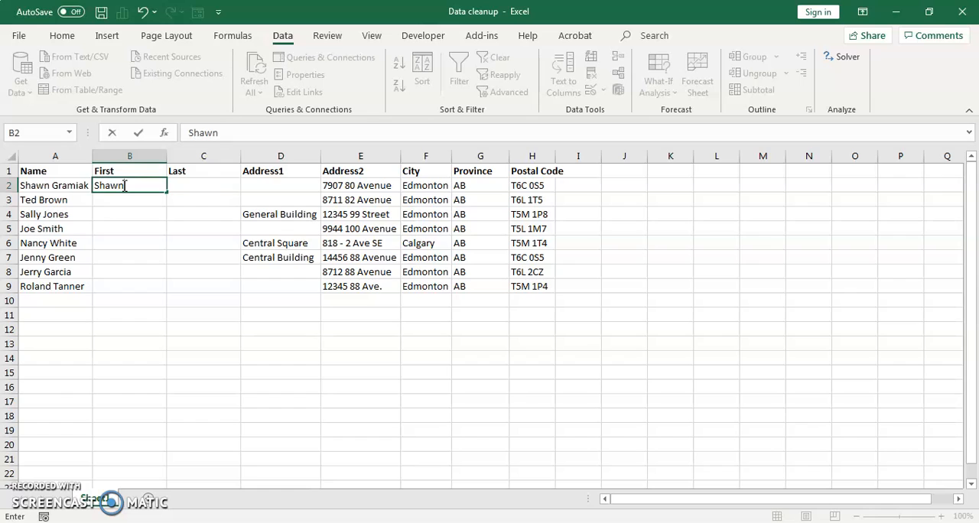
{"action": "key", "text": "Return"}
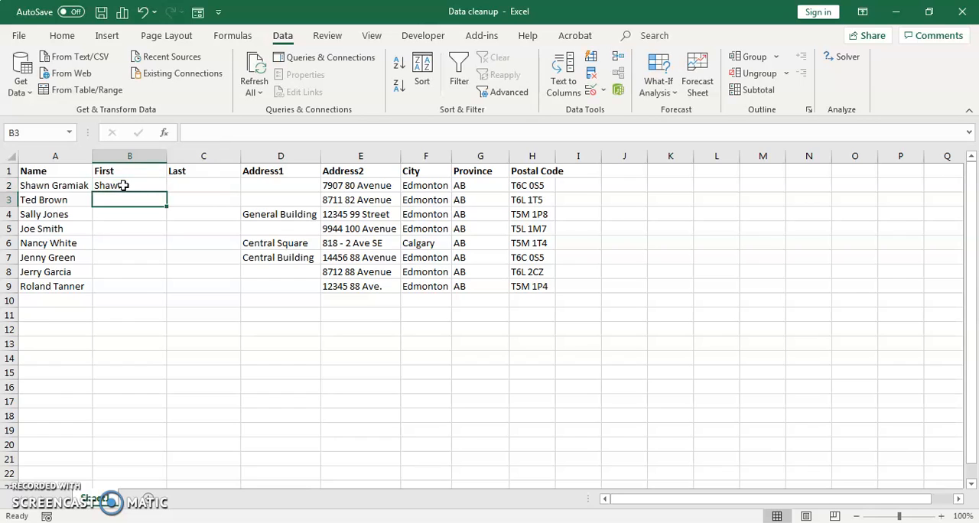
{"action": "left_click", "coordinate": [123, 185]}
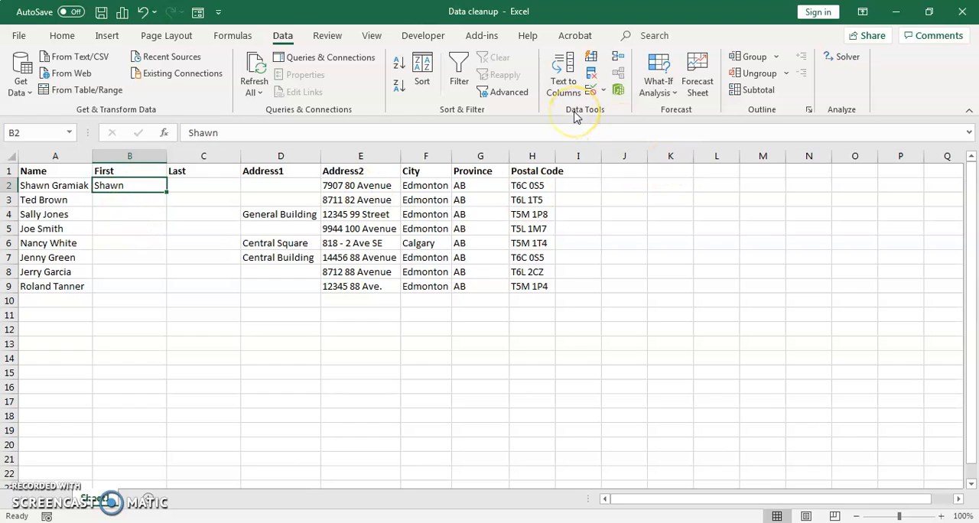
{"action": "left_click", "coordinate": [591, 64]}
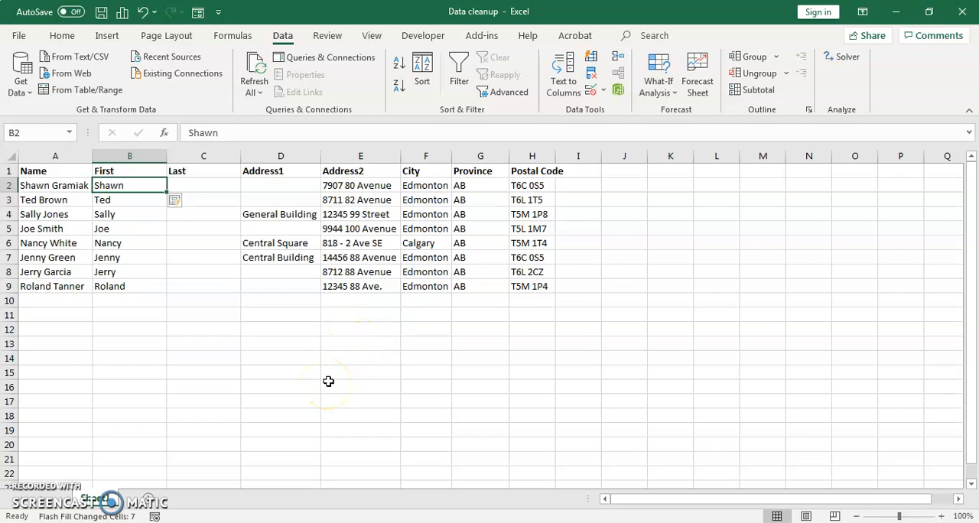
Enter the last name of the person in row 2 in C2 and Flash Fill the rest of the Last column from it.
{"action": "left_click", "coordinate": [210, 183]}
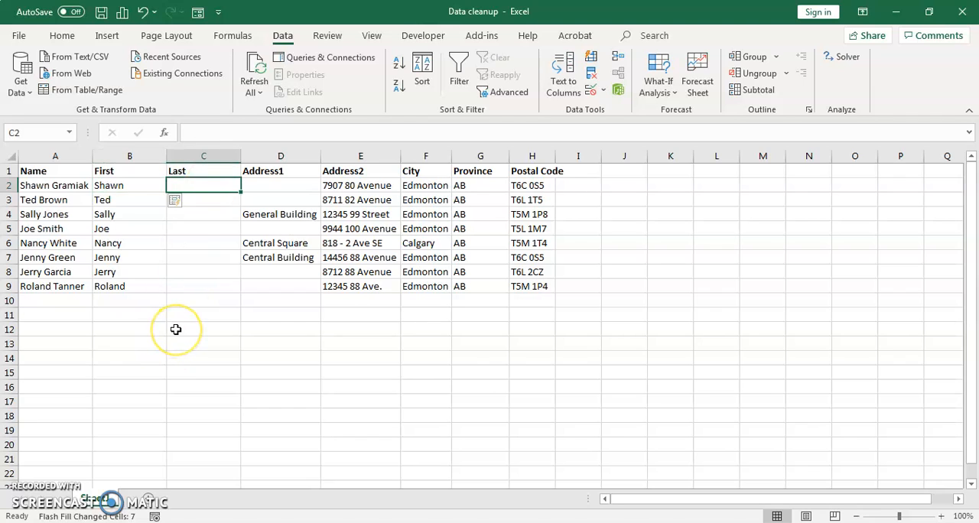
{"action": "type", "text": "Gramiak"}
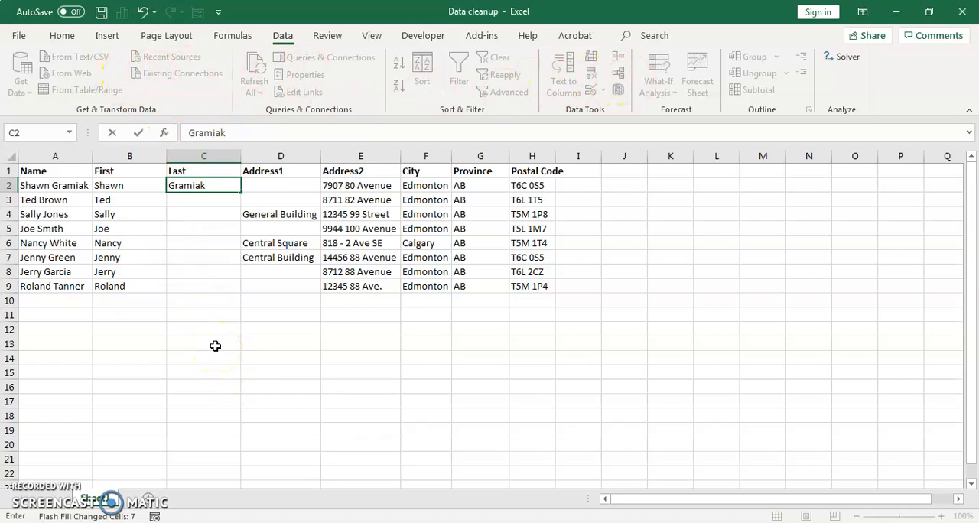
{"action": "key", "text": "Return"}
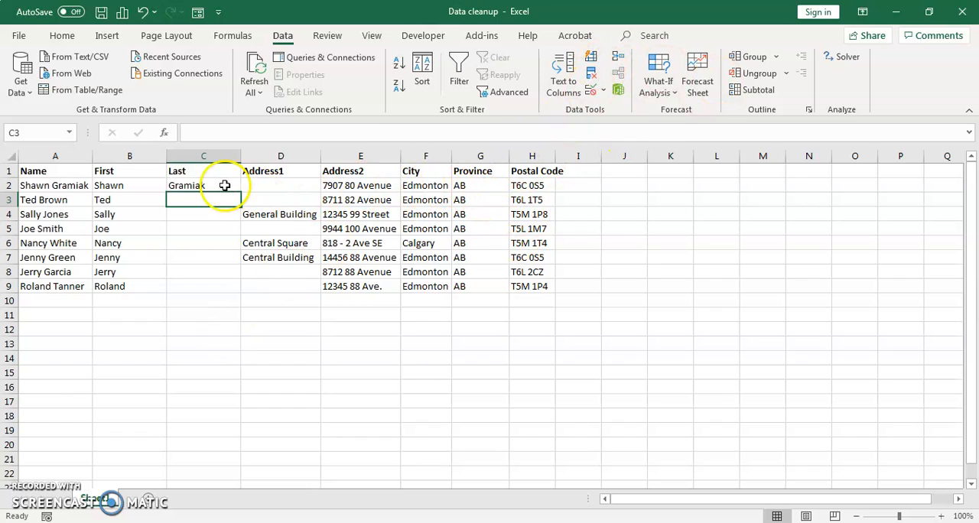
{"action": "left_click", "coordinate": [191, 186]}
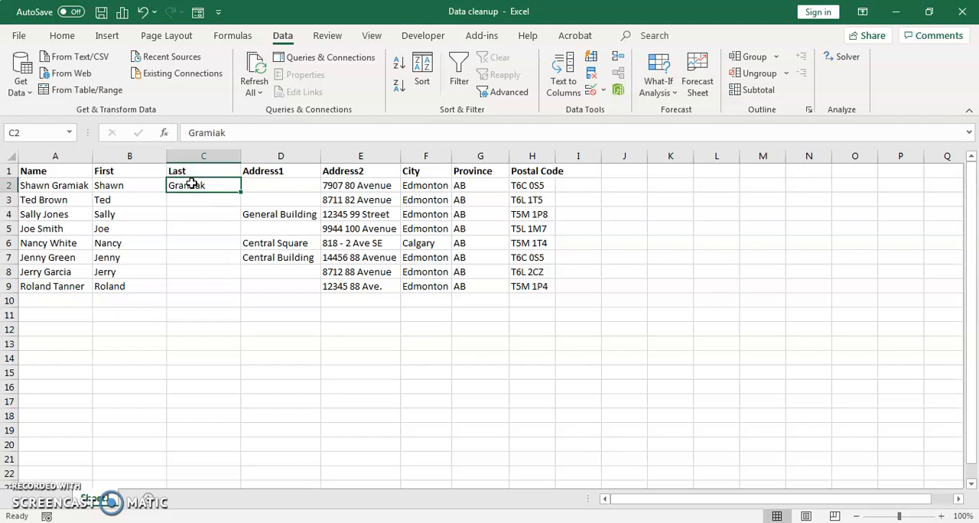
{"action": "left_click", "coordinate": [593, 65]}
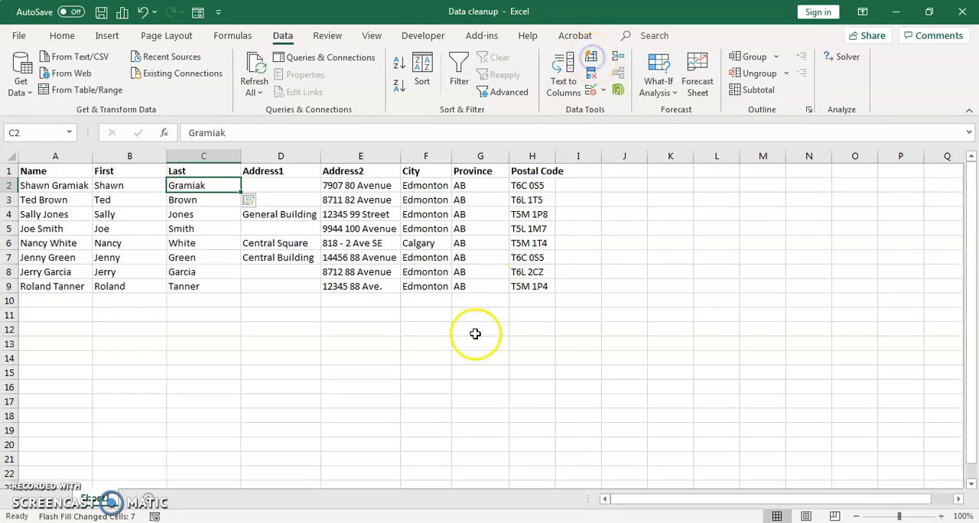